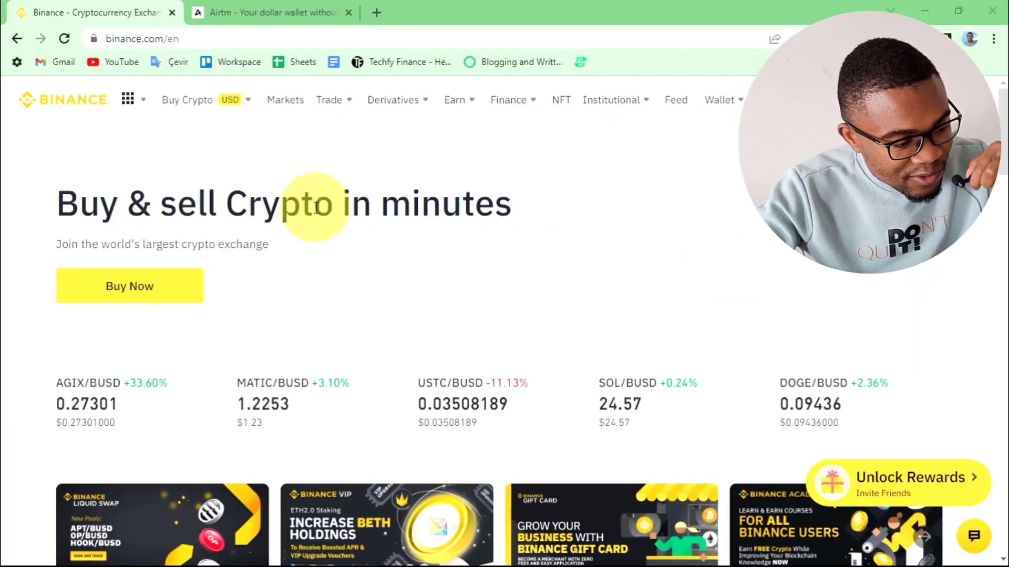
Check the Airtm wallet balance, then go to Binance P2P's Sell USDT offers.
left_click(257, 8)
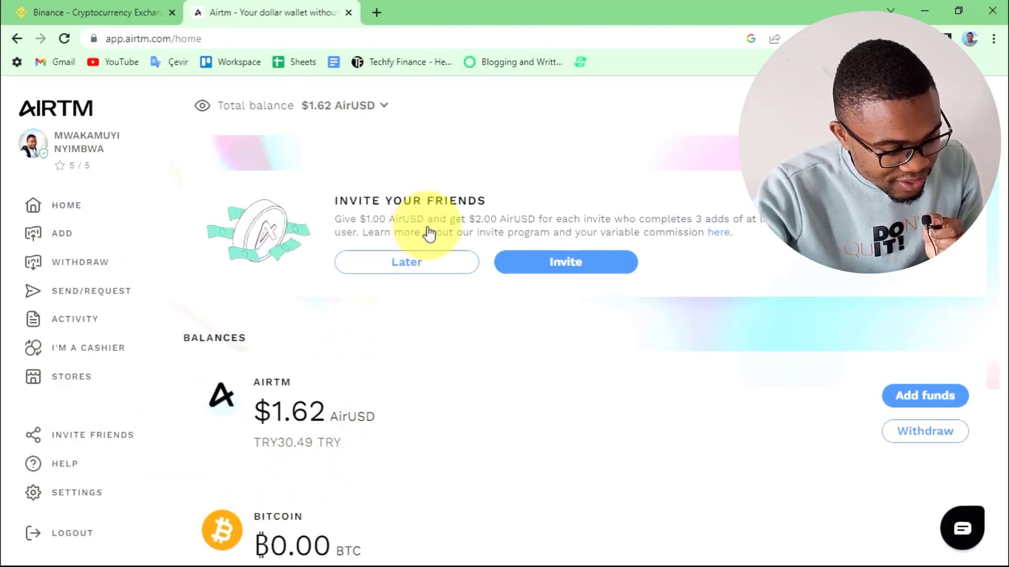
left_click(118, 6)
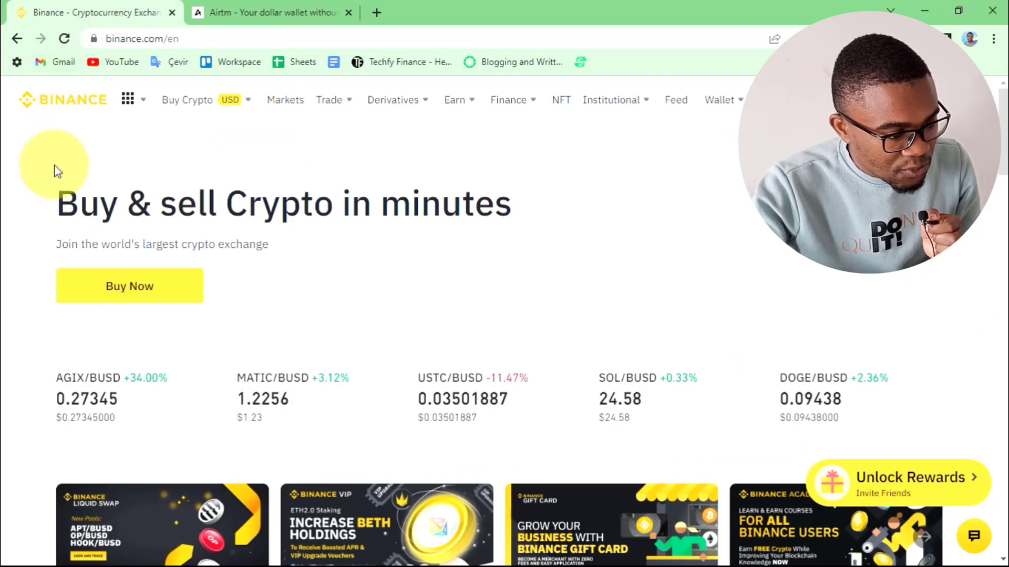
mouse_move(236, 96)
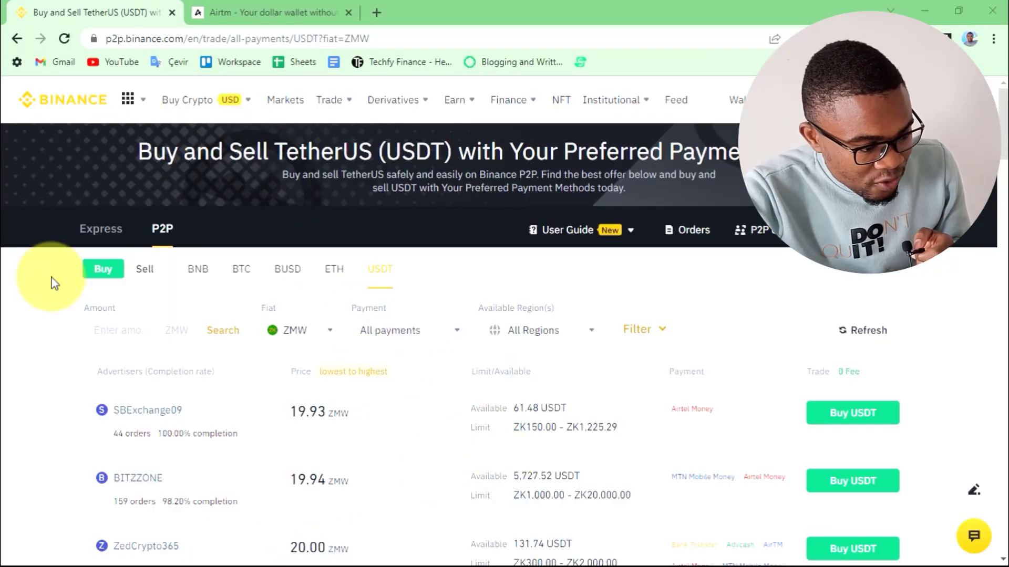
left_click(147, 270)
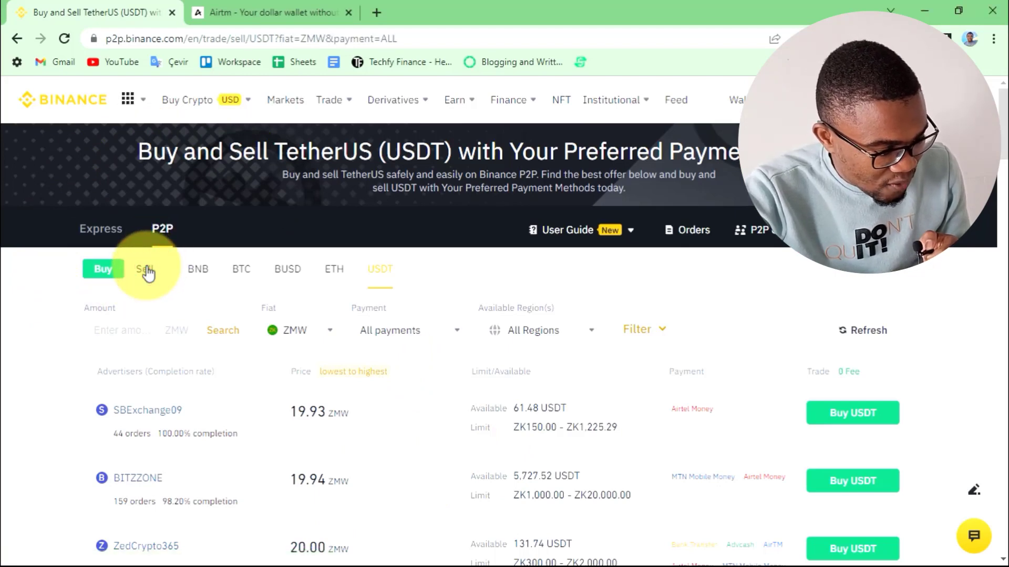
Filter the USDT sell offers to USD fiat and AirTM payment.
left_click(288, 330)
type("usd")
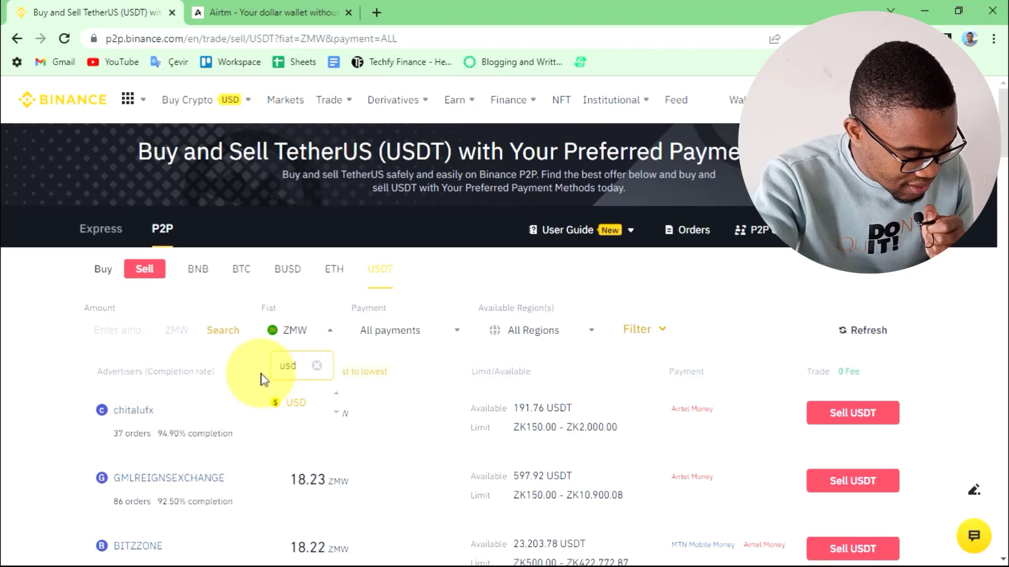
left_click(289, 401)
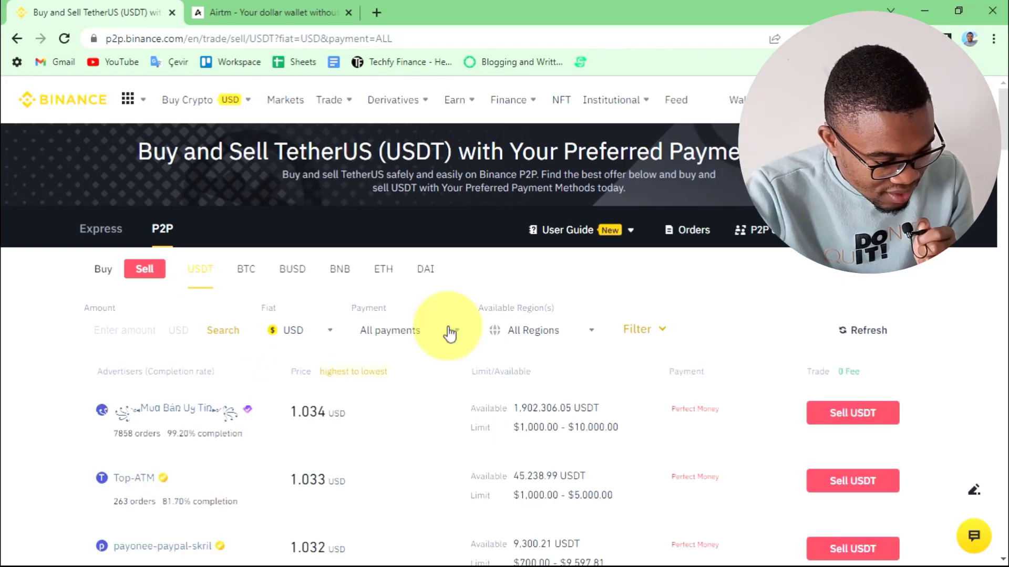
left_click(449, 334)
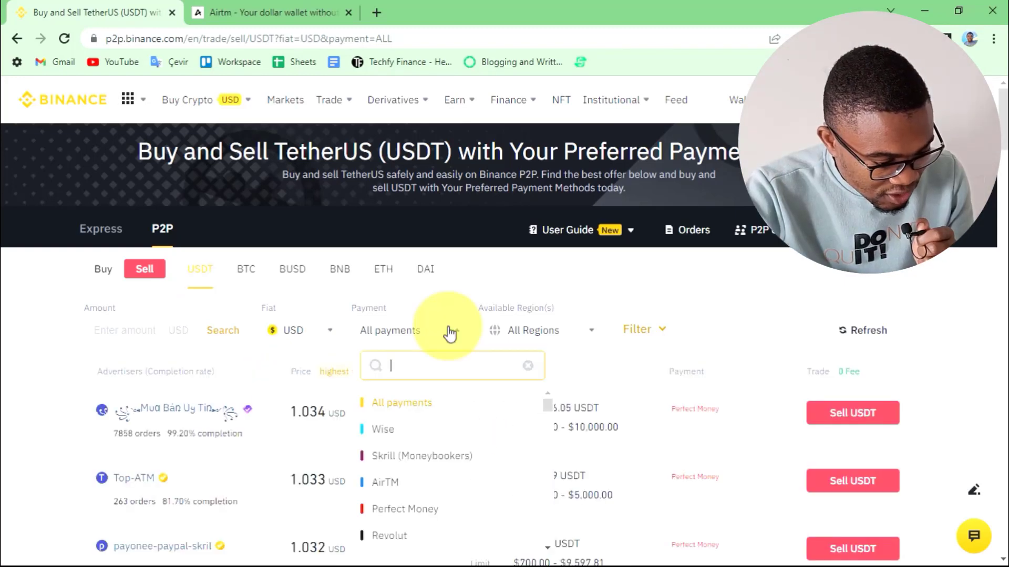
left_click(402, 486)
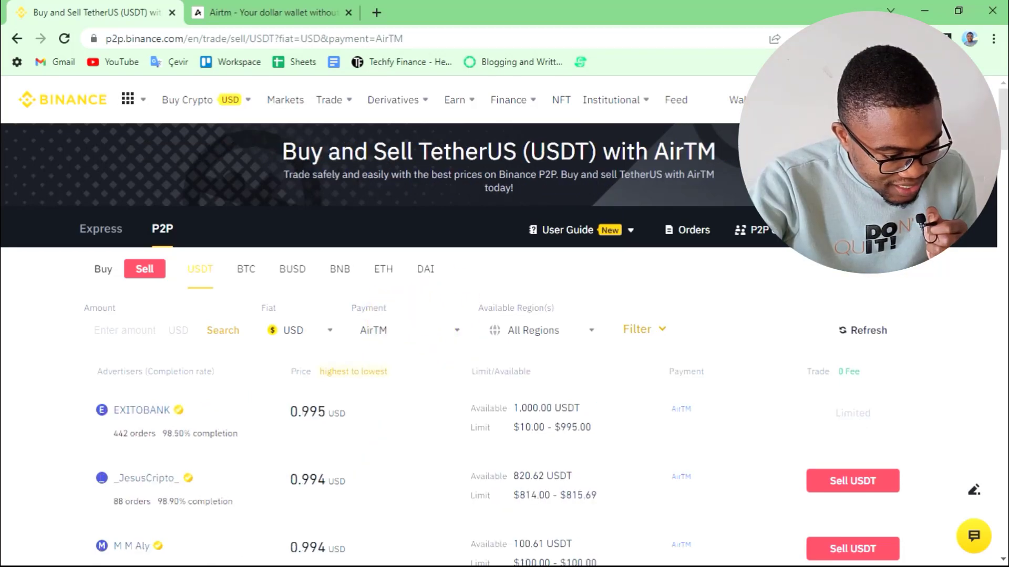
scroll(504, 326, "down", 2)
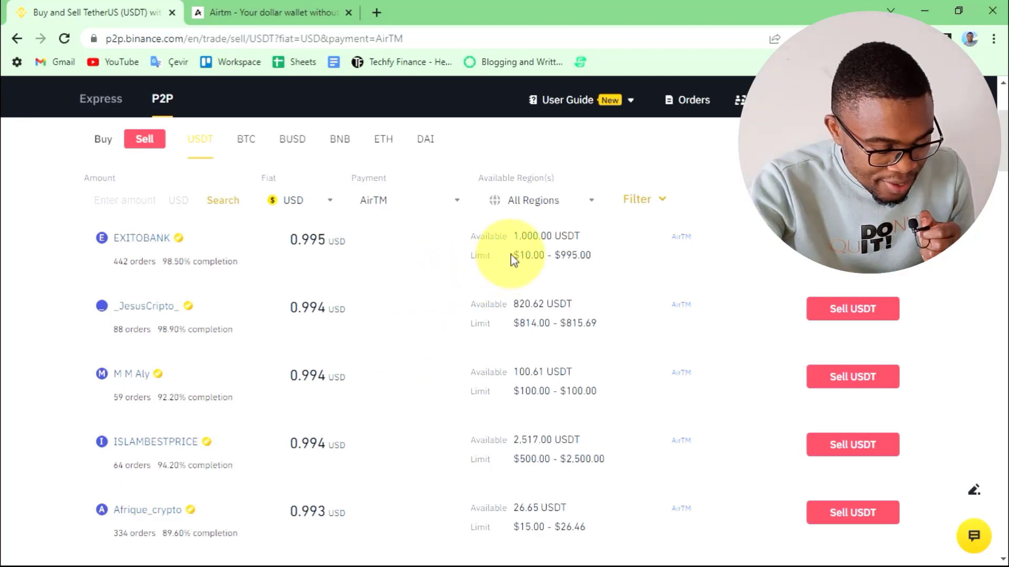
left_click_drag(510, 254, 589, 255)
left_click(438, 263)
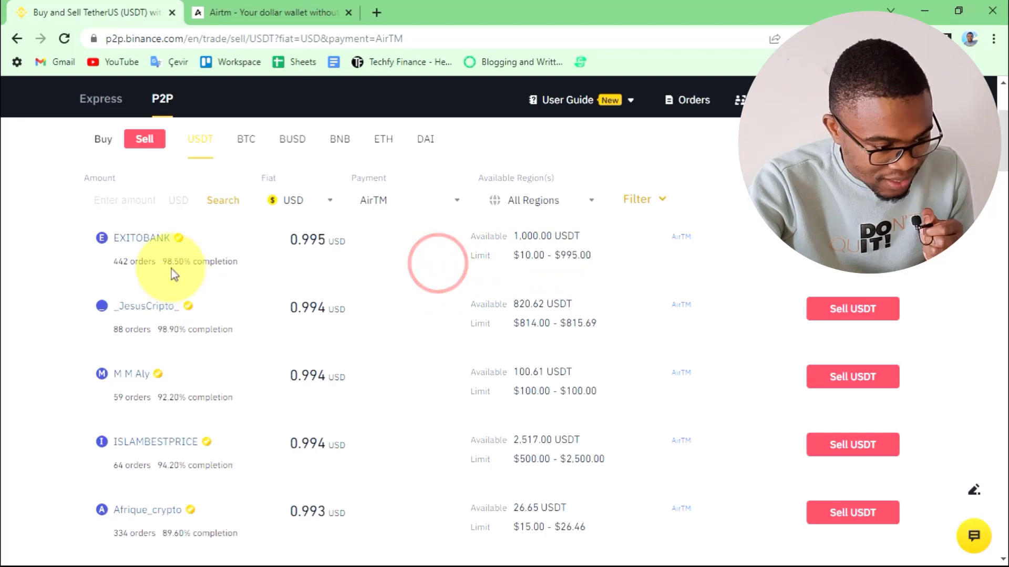
left_click_drag(161, 262, 198, 264)
scroll(197, 264, "down", 3)
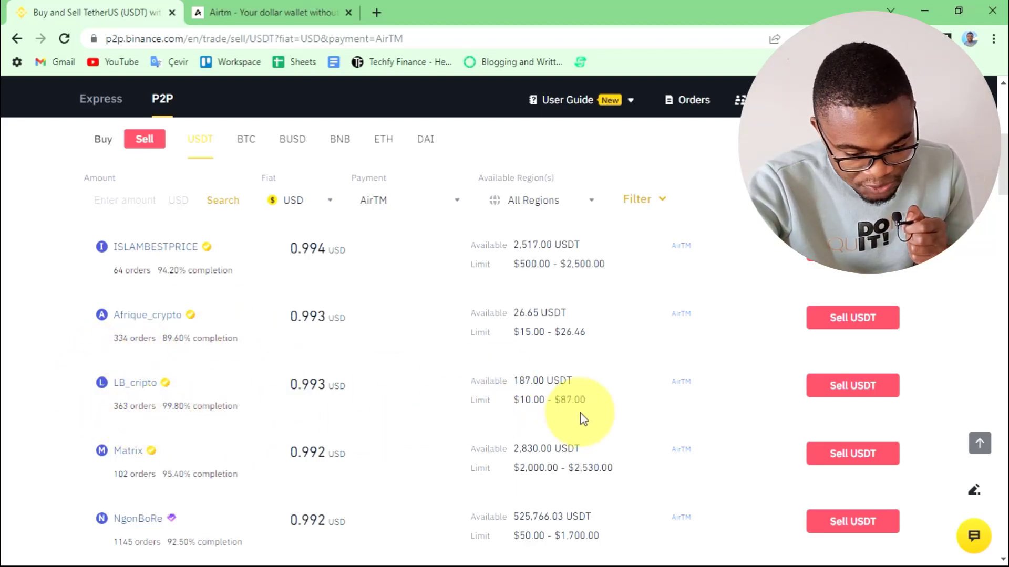
Start selling the full 23.15 USDT balance to LB_cripto for 22.98 USD at 0.993.
left_click(852, 387)
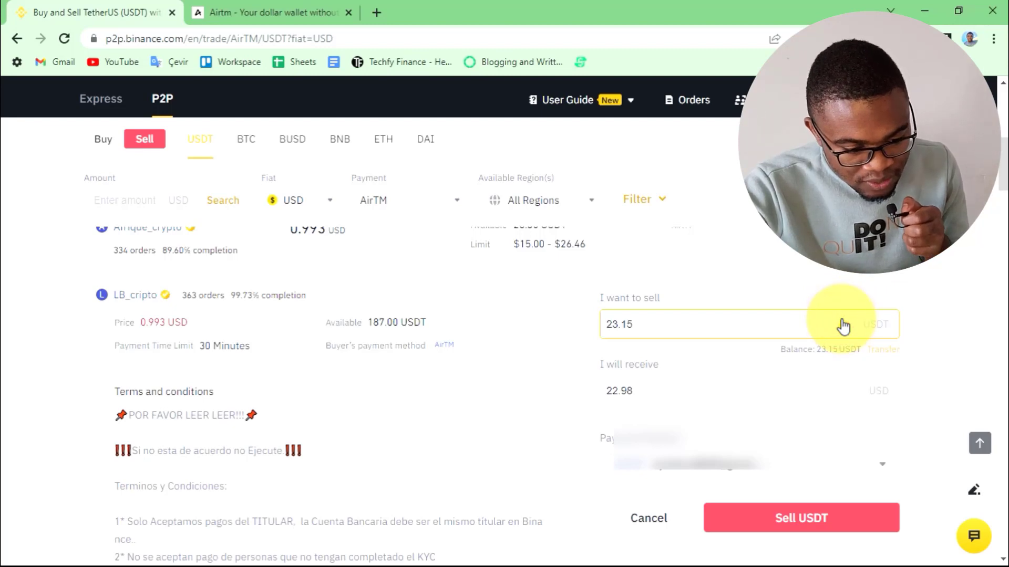
left_click(644, 362)
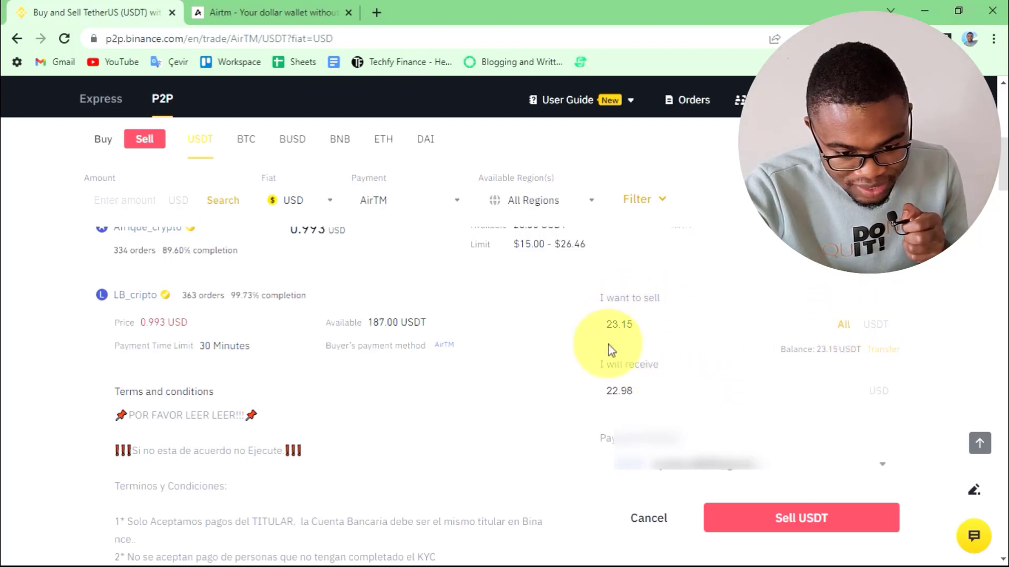
scroll(998, 195, "down", 1)
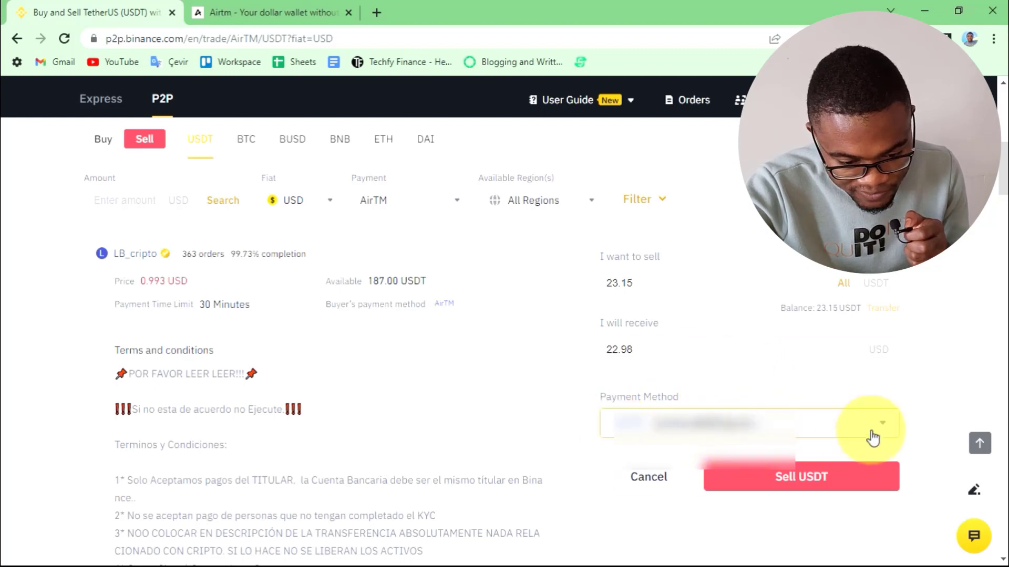
left_click(881, 423)
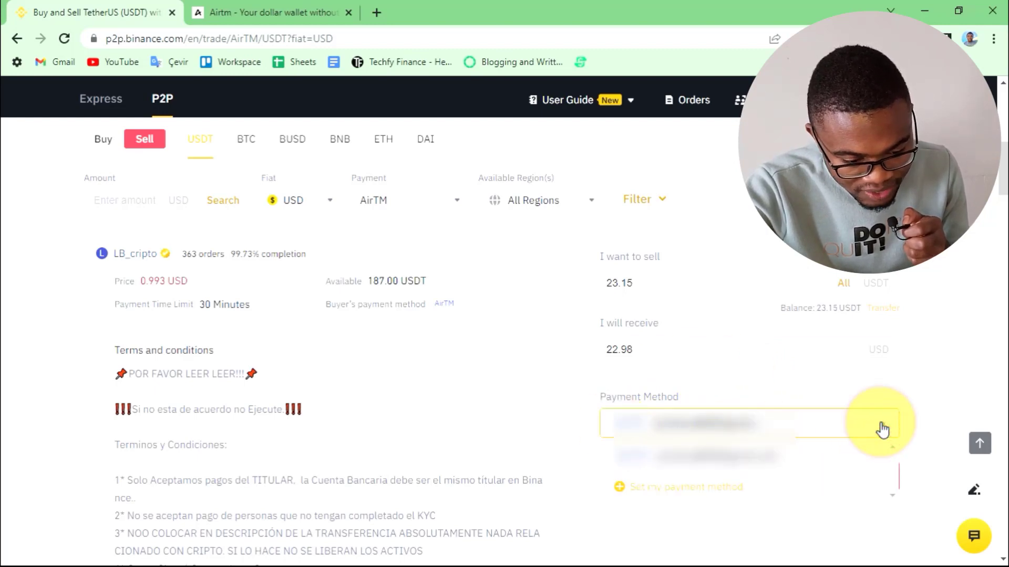
Add a new payment method by searching 'airt' and choosing AirTM.
left_click(671, 494)
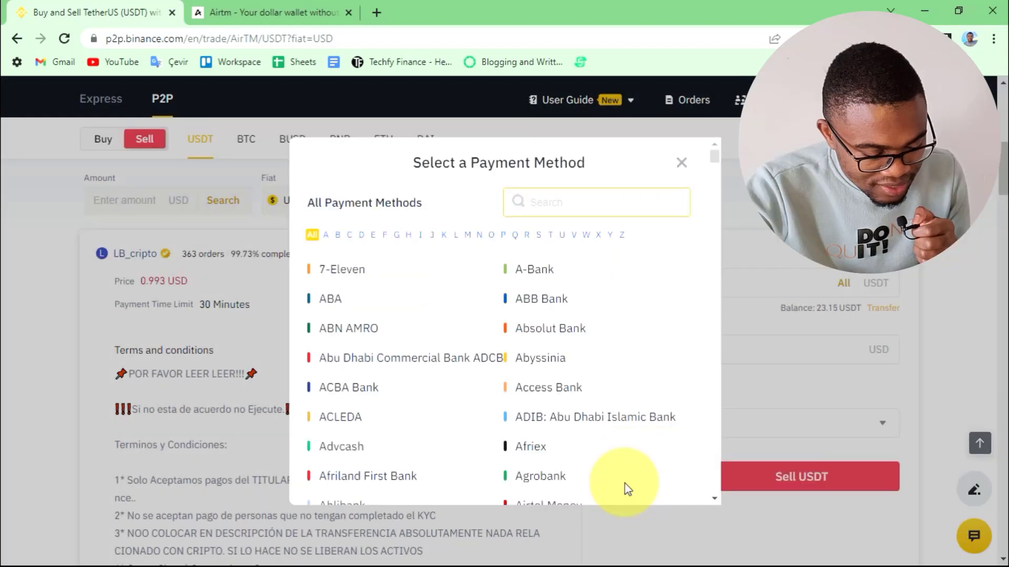
left_click(531, 202)
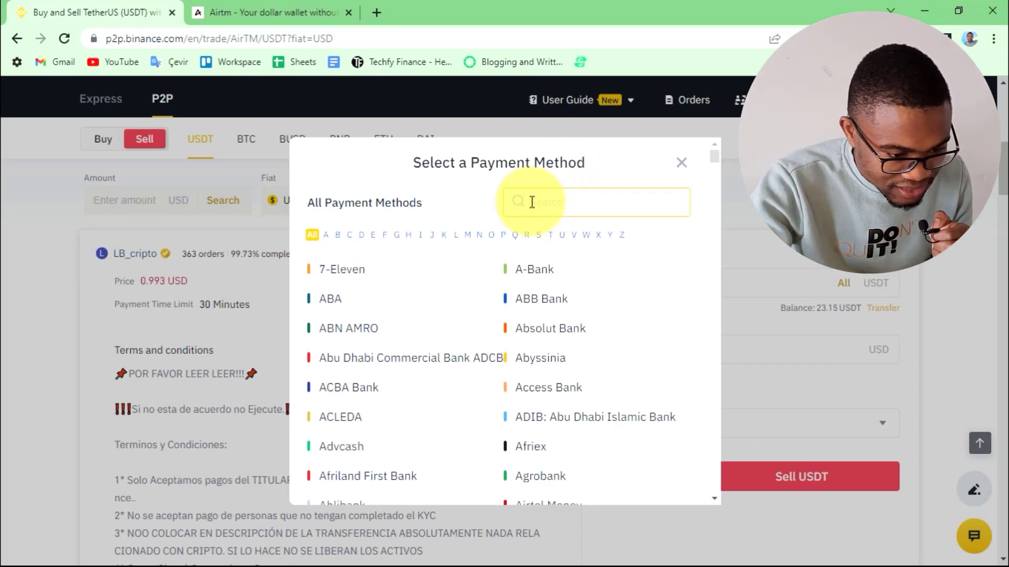
type("airtm")
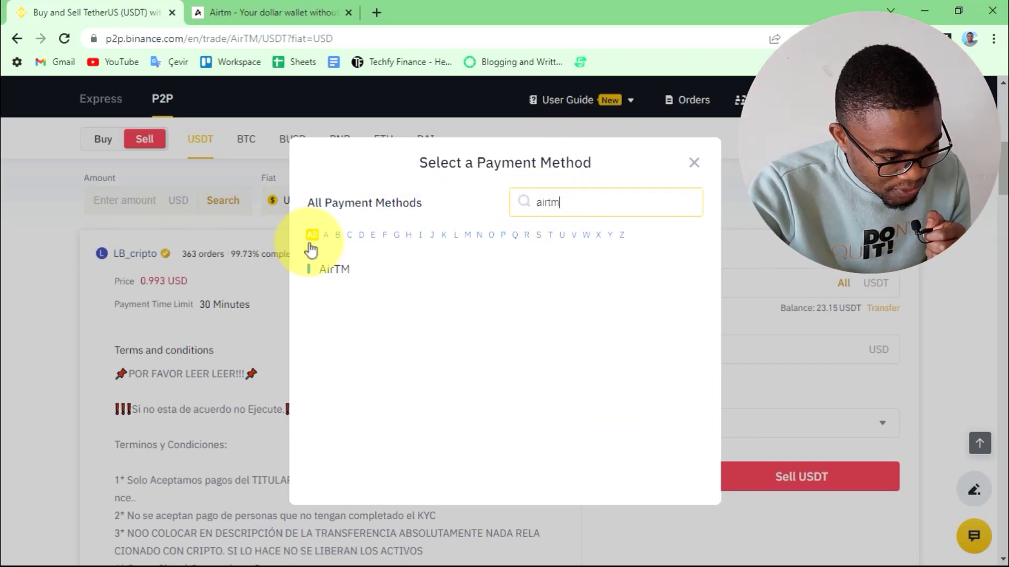
left_click(342, 273)
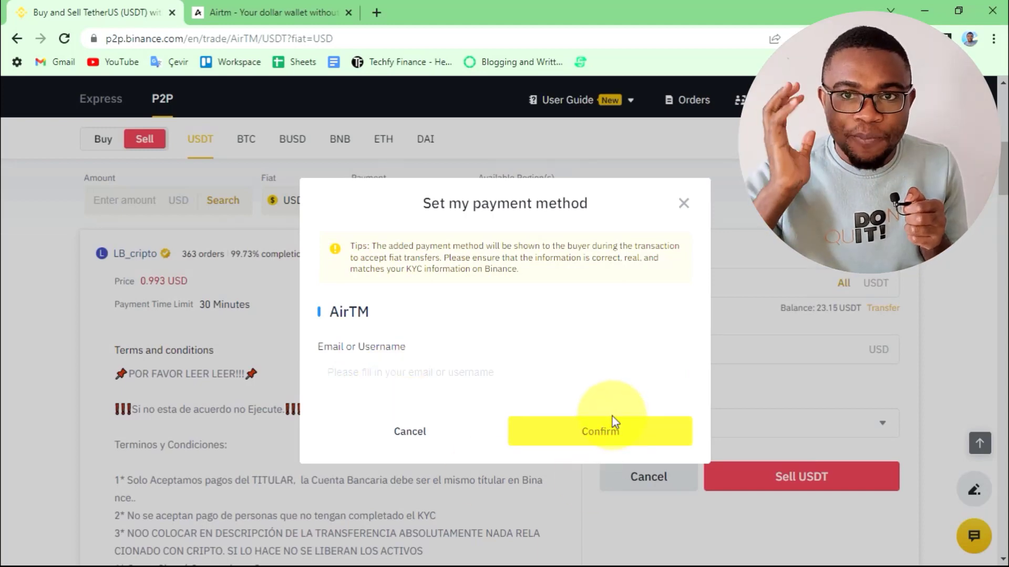
Use the saved AirTM account instead and place the 23.14 USDT sell order for $22.98.
left_click(684, 204)
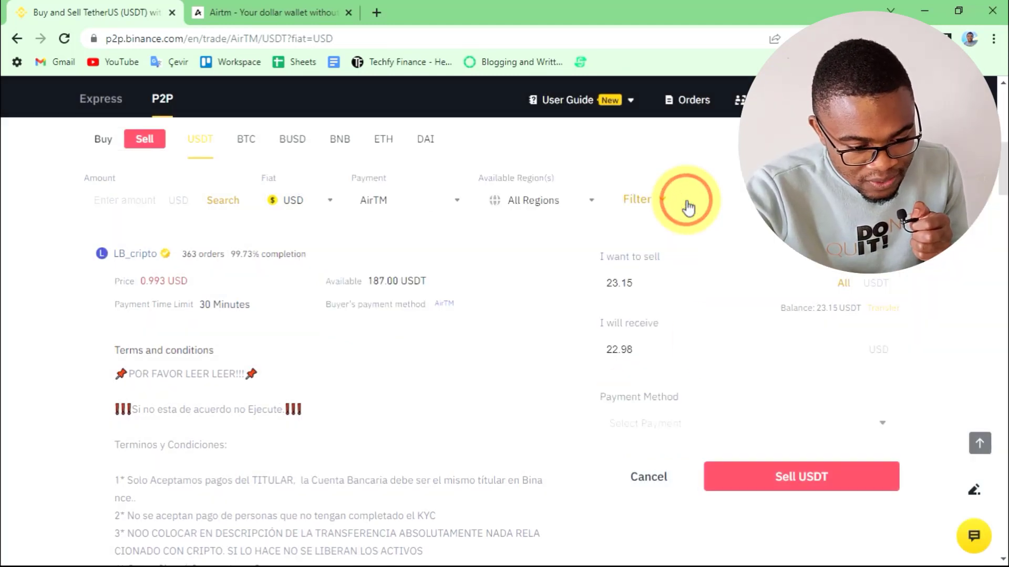
left_click(645, 424)
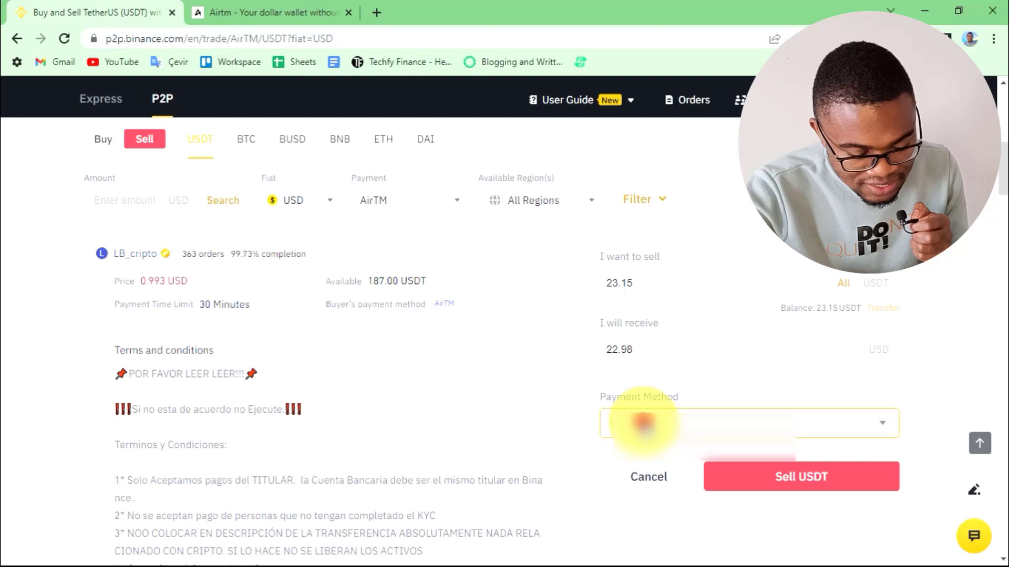
left_click(639, 464)
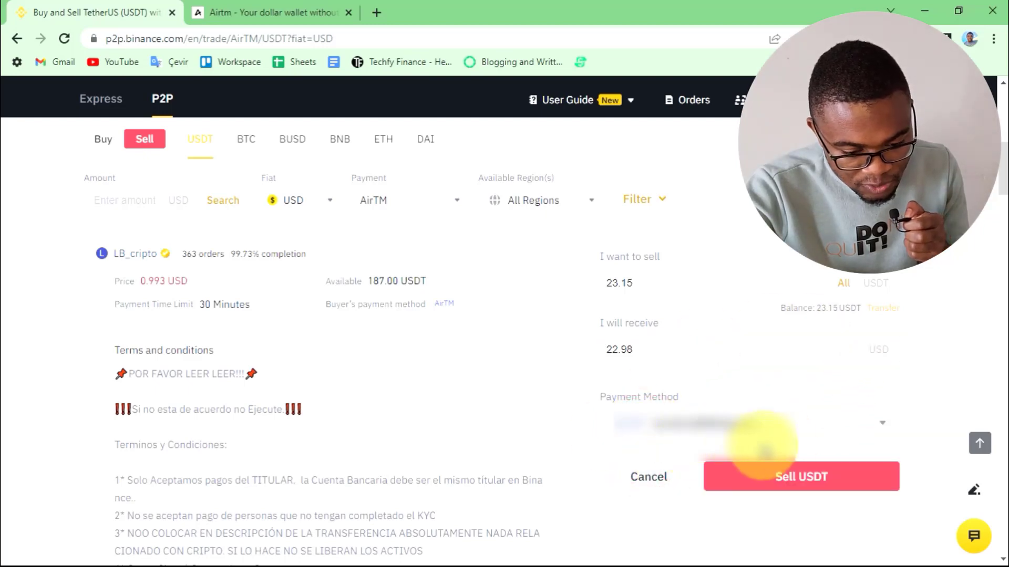
left_click(796, 481)
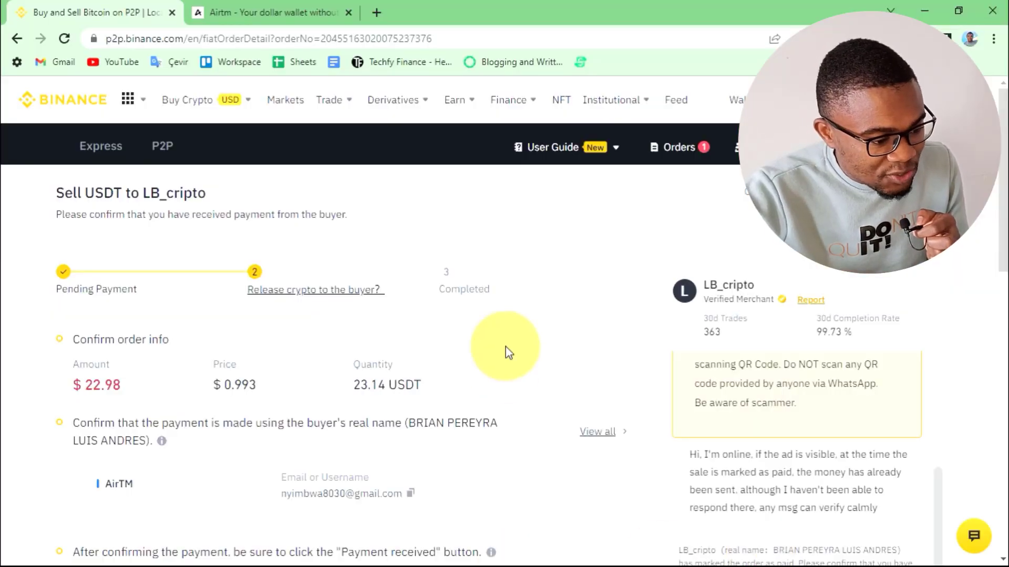
left_click(296, 7)
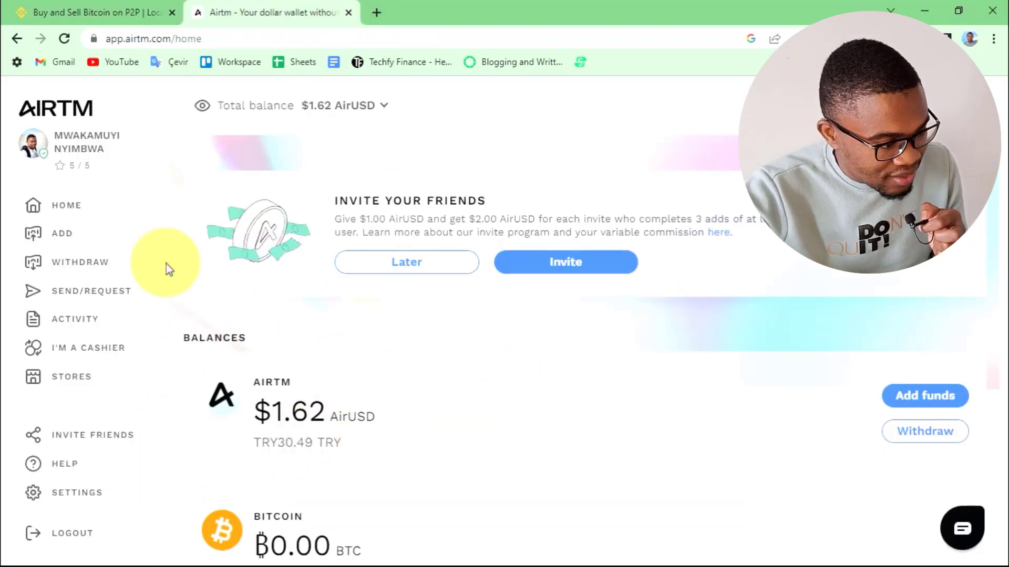
left_click(63, 39)
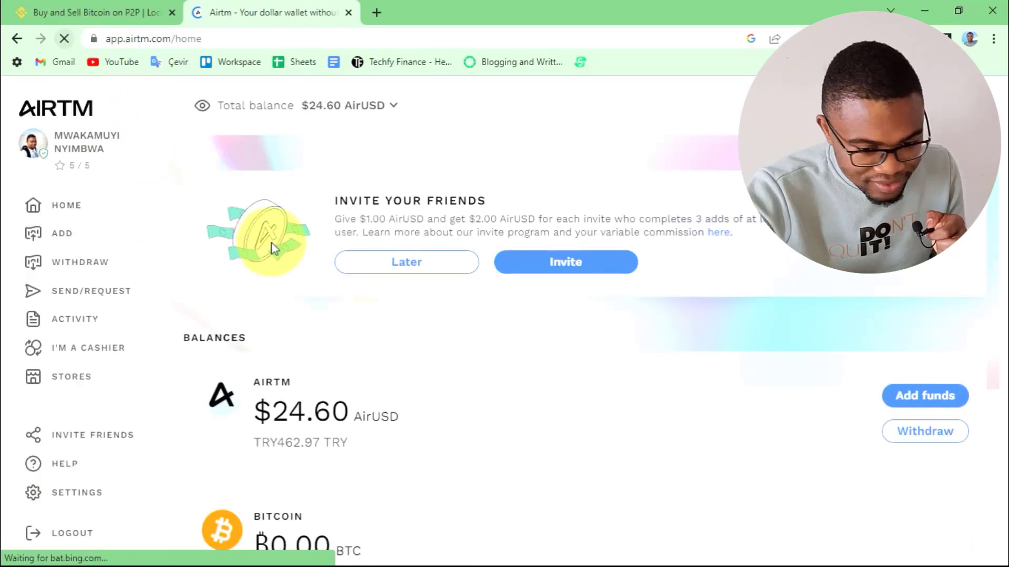
scroll(427, 459, "down", 7)
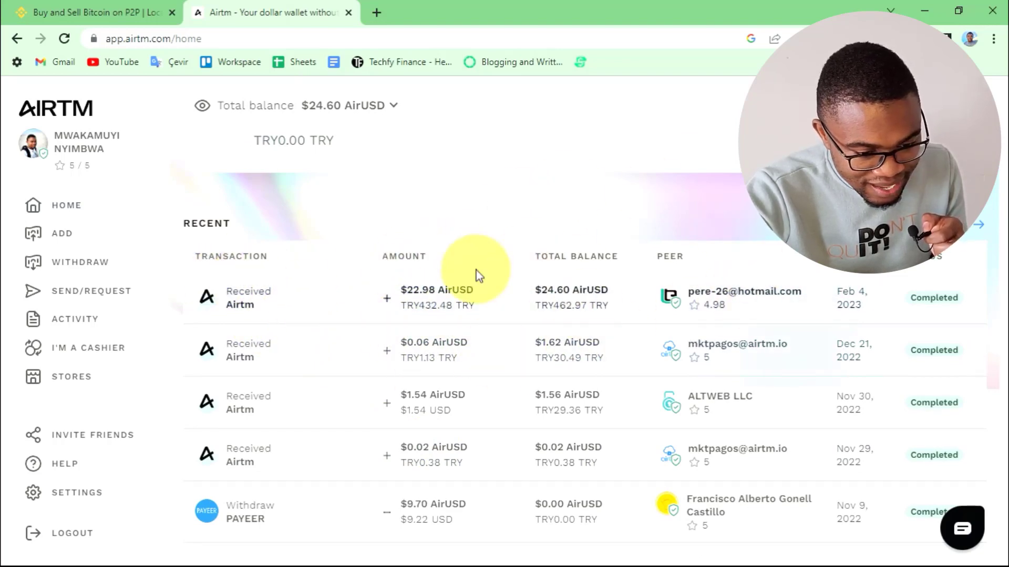
left_click(68, 7)
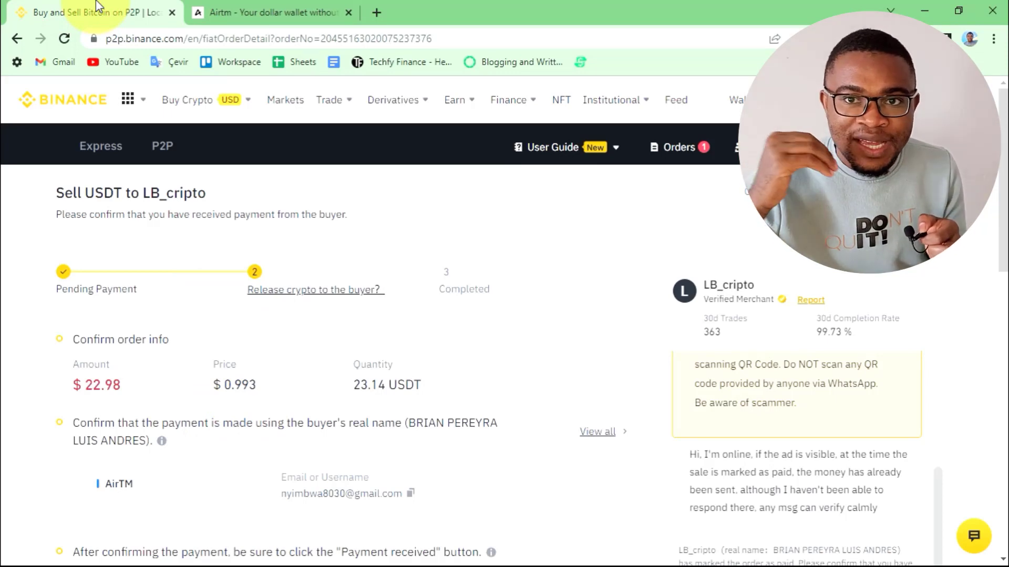
Confirm the buyer's payment arrived and the correct amount was received.
left_click_drag(1004, 157, 1004, 228)
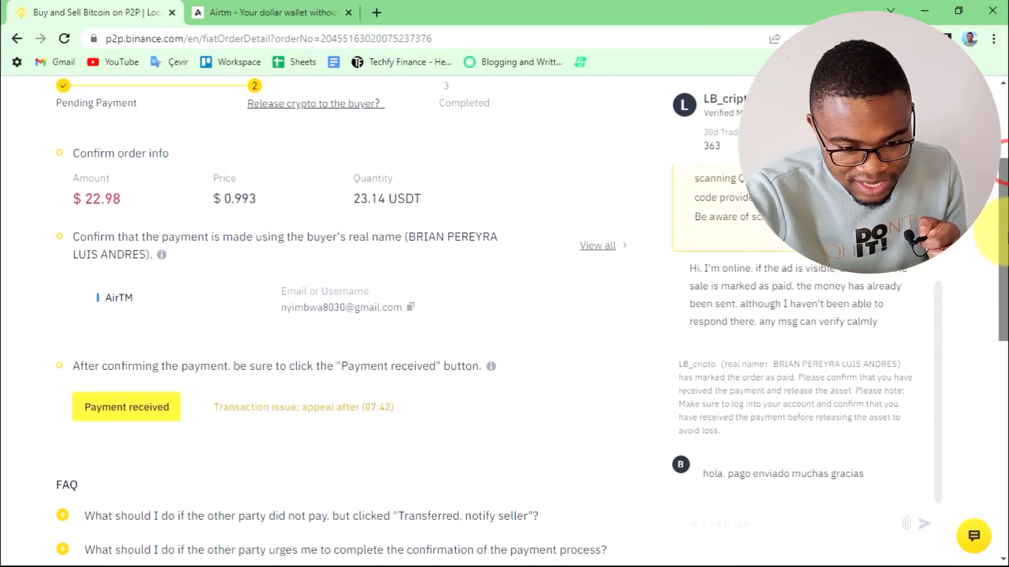
left_click(135, 415)
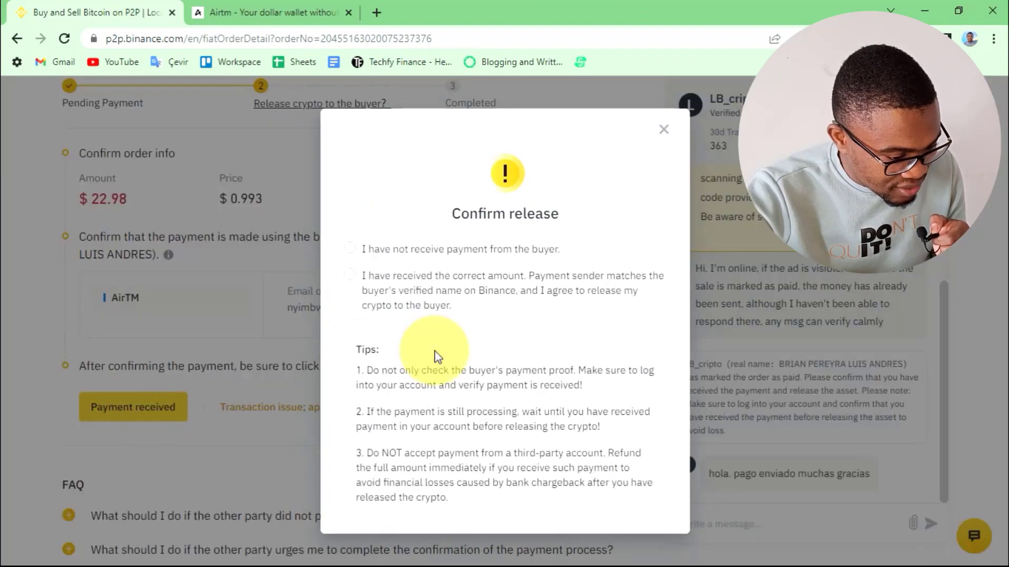
left_click(351, 274)
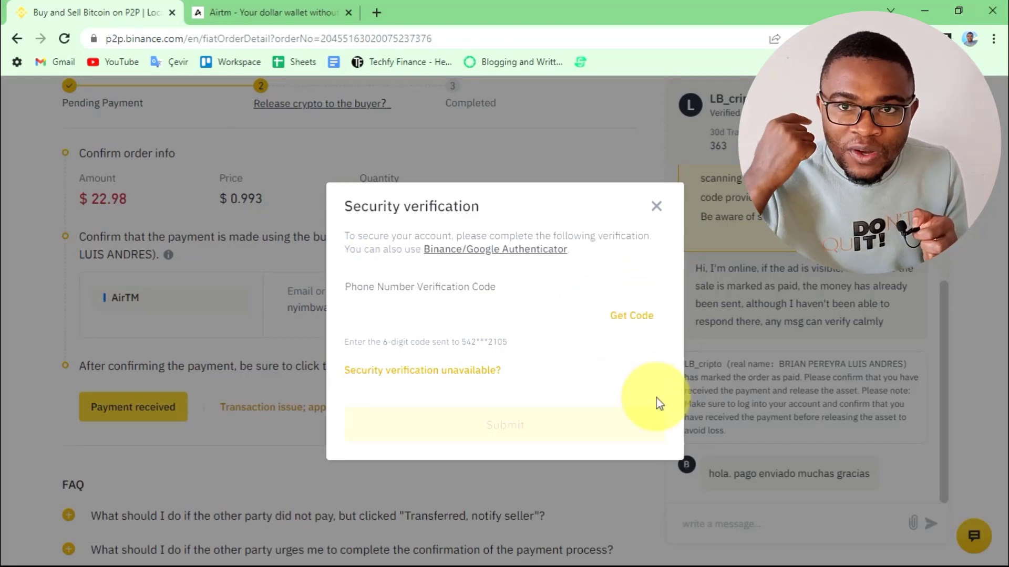
Request the phone verification code and enter the received SMS code.
left_click(640, 316)
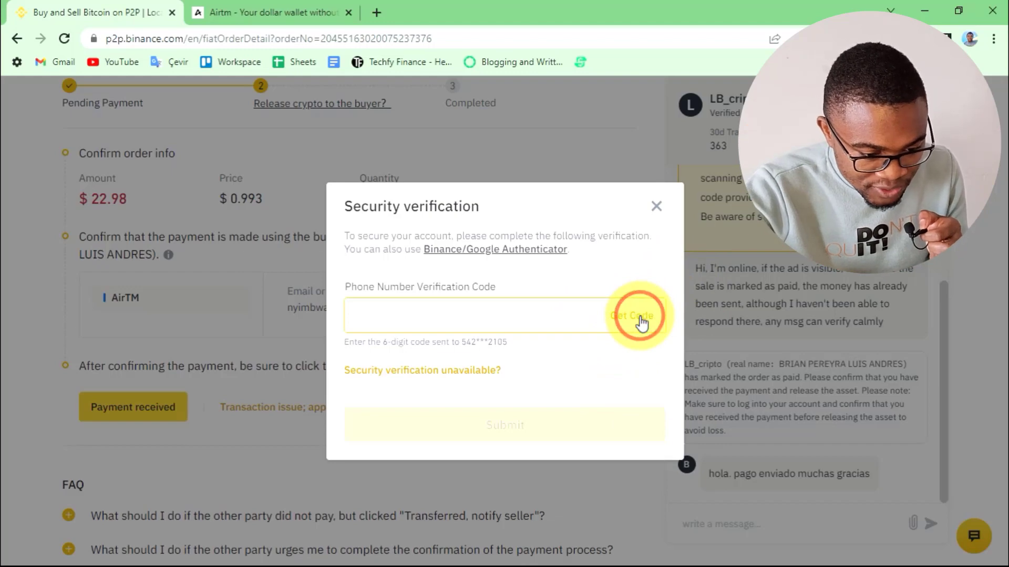
left_click(462, 319)
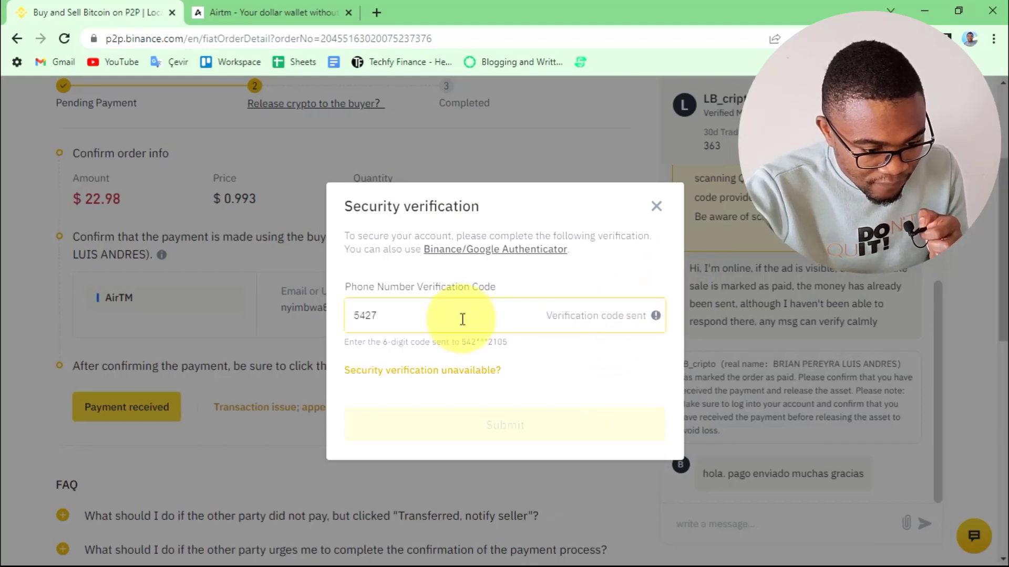
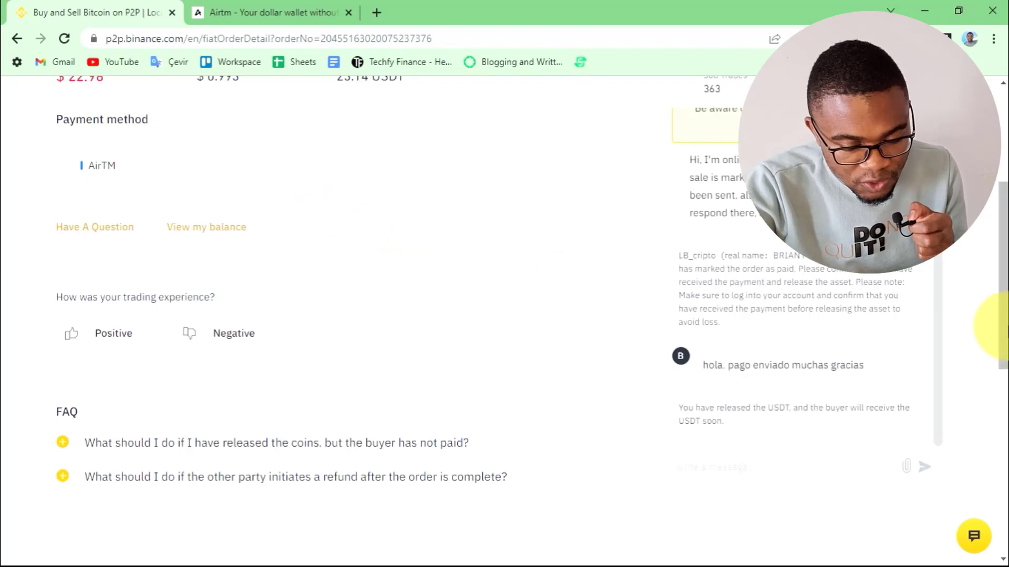
Highlight the 'Order completed' heading at the top of the order page.
scroll(998, 328, "up", 5)
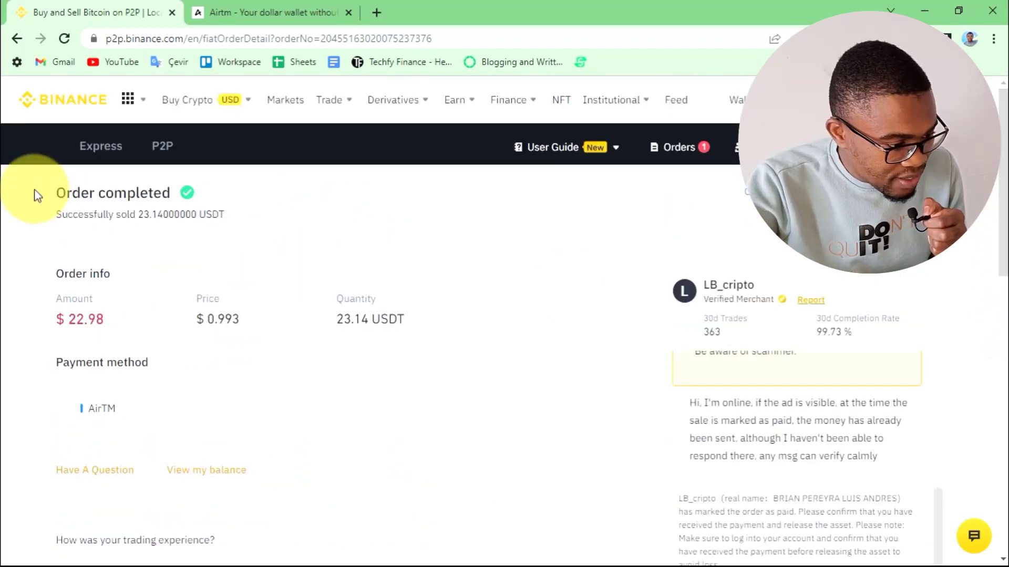
left_click_drag(55, 191, 190, 184)
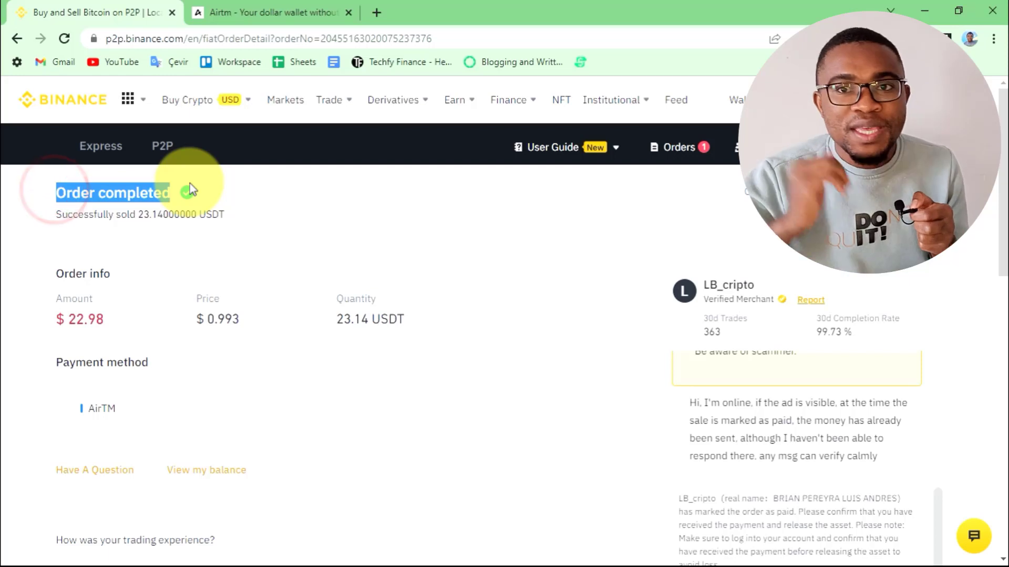